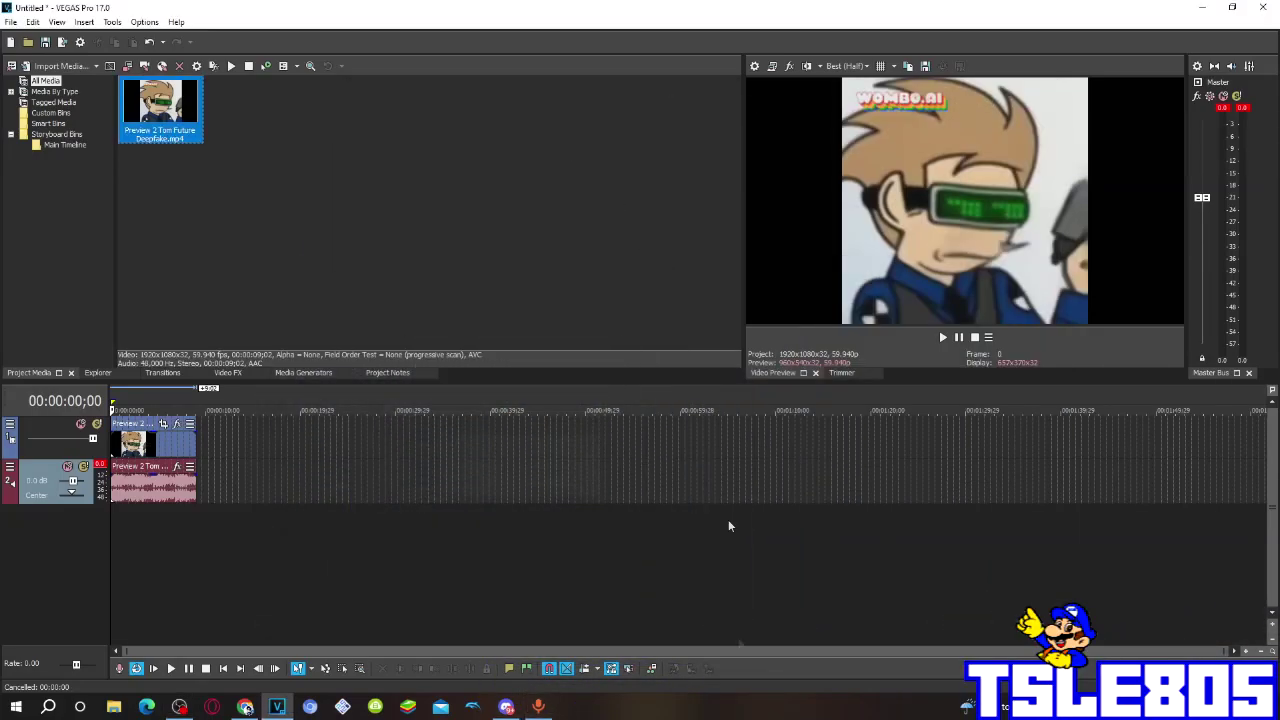
Rearrange the editor's panels by dragging their borders and windows
{"action": "mouse_move", "coordinate": [267, 183]}
{"action": "left_mouse_down"}
{"action": "mouse_move", "coordinate": [148, 47]}
{"action": "mouse_move", "coordinate": [186, 179]}
{"action": "mouse_move", "coordinate": [125, 70]}
{"action": "left_mouse_up"}
{"action": "left_click_drag", "start_coordinate": [204, 172], "coordinate": [206, 240]}
{"action": "left_click_drag", "start_coordinate": [300, 270], "coordinate": [245, 263]}
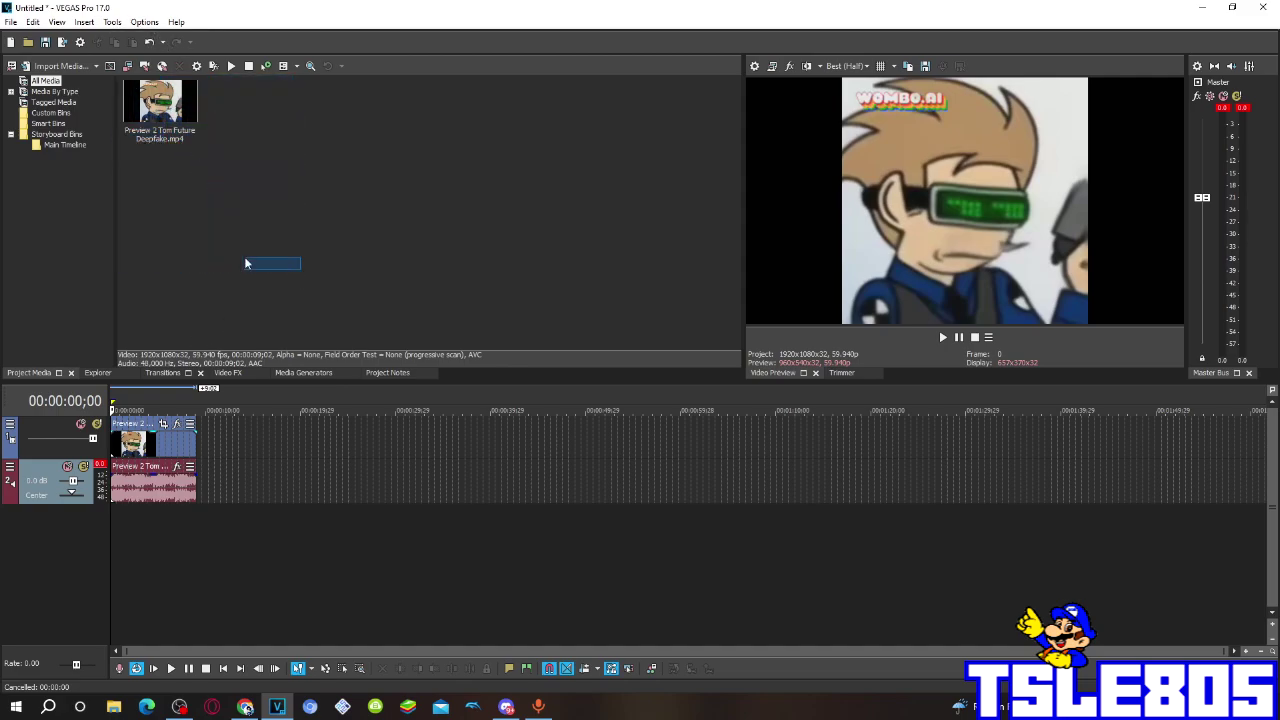
{"action": "left_click_drag", "start_coordinate": [245, 263], "coordinate": [182, 206]}
{"action": "mouse_move", "coordinate": [224, 204]}
{"action": "left_mouse_down"}
{"action": "mouse_move", "coordinate": [120, 77]}
{"action": "mouse_move", "coordinate": [151, 86]}
{"action": "mouse_move", "coordinate": [190, 162]}
{"action": "left_mouse_up"}
{"action": "left_click_drag", "start_coordinate": [200, 167], "coordinate": [214, 240]}
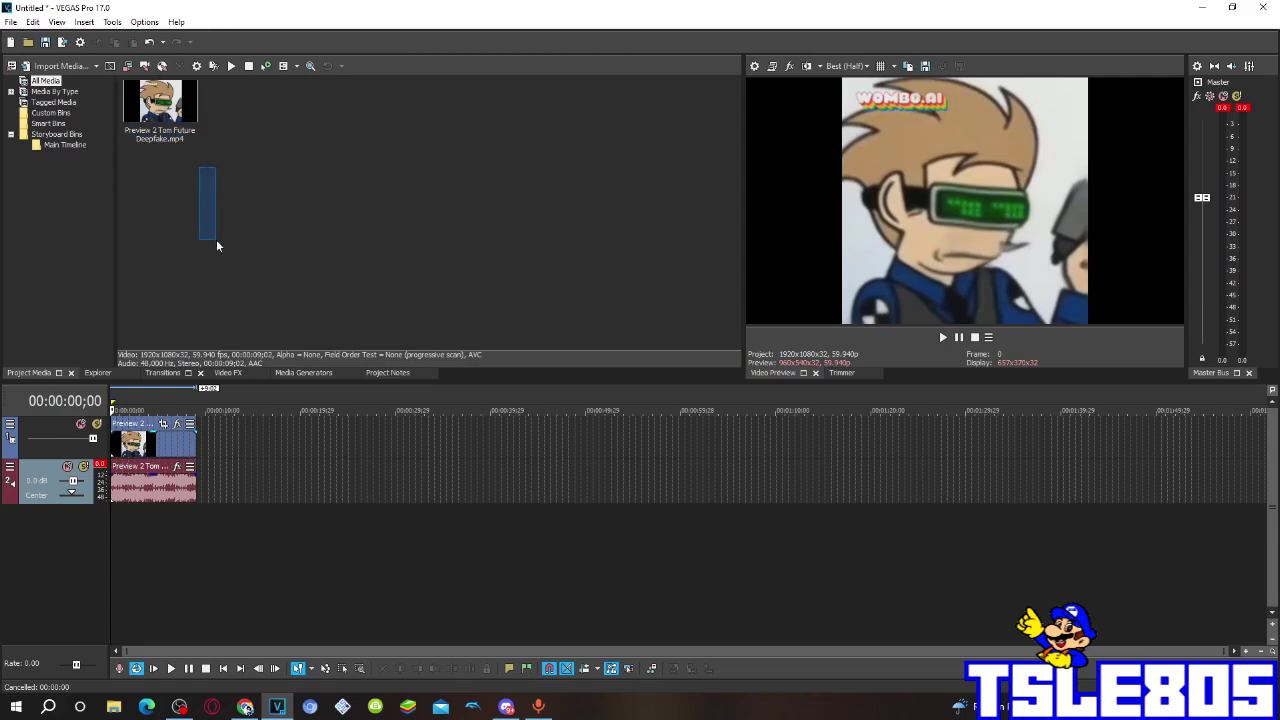
Apply the Gradient Map 'clearer 2.0' preset from Video FX to the cartoon clip
{"action": "left_click", "coordinate": [232, 373]}
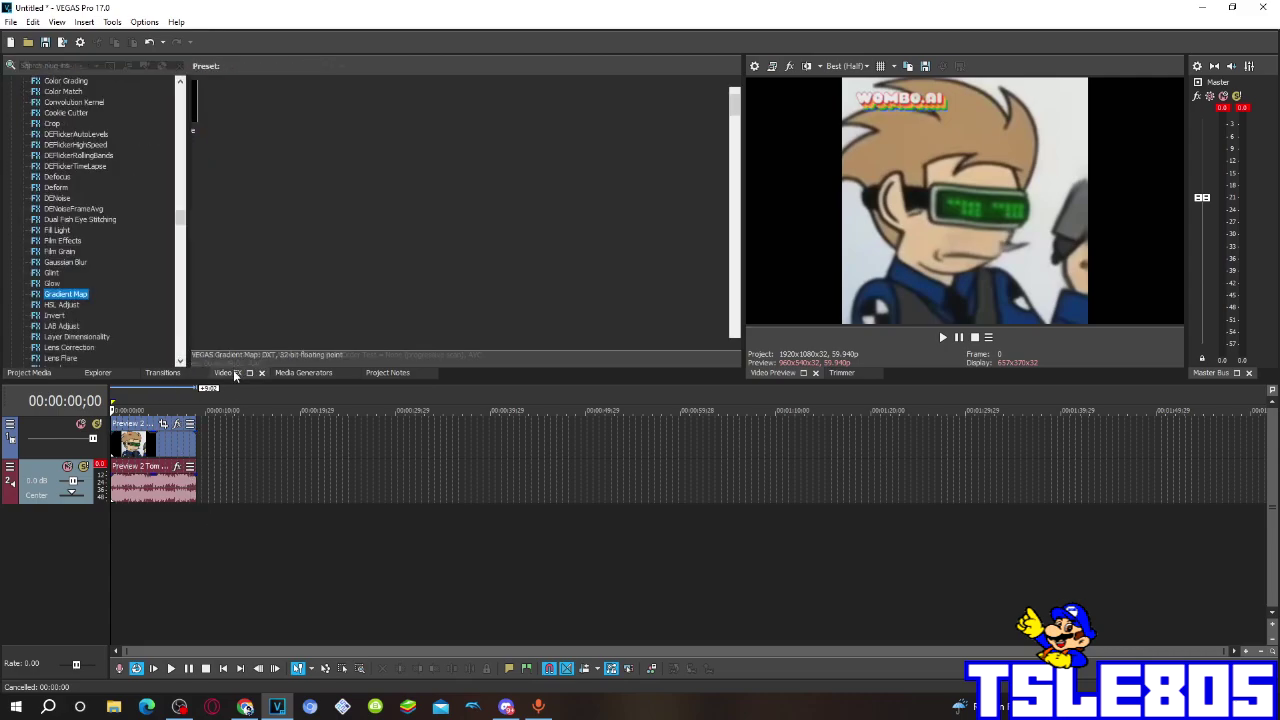
{"action": "left_click", "coordinate": [66, 305]}
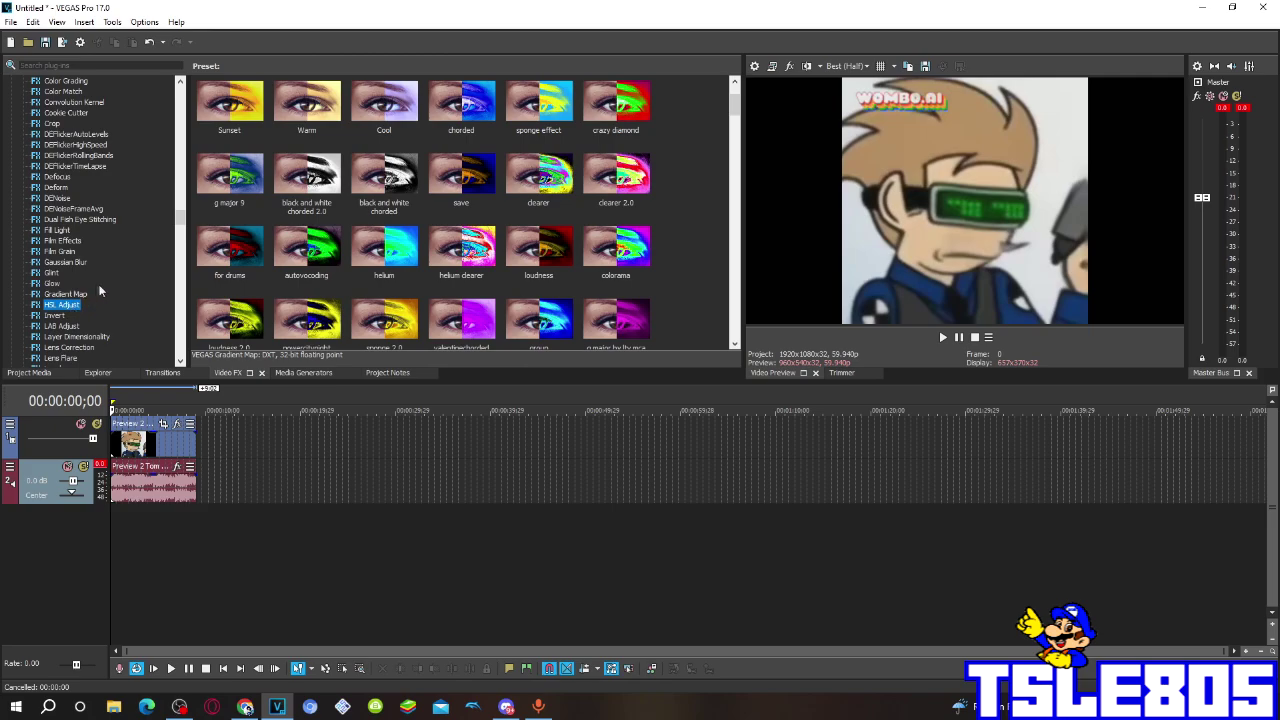
{"action": "scroll", "coordinate": [100, 300], "scroll_direction": "down", "scroll_amount": 7}
{"action": "scroll", "coordinate": [90, 290], "scroll_direction": "down", "scroll_amount": 5}
{"action": "scroll", "coordinate": [70, 280], "scroll_direction": "down", "scroll_amount": 5}
{"action": "scroll", "coordinate": [50, 265], "scroll_direction": "down", "scroll_amount": 5}
{"action": "scroll", "coordinate": [50, 265], "scroll_direction": "up", "scroll_amount": 5}
{"action": "scroll", "coordinate": [52, 264], "scroll_direction": "up", "scroll_amount": 5}
{"action": "scroll", "coordinate": [55, 262], "scroll_direction": "up", "scroll_amount": 5}
{"action": "scroll", "coordinate": [60, 260], "scroll_direction": "up", "scroll_amount": 4}
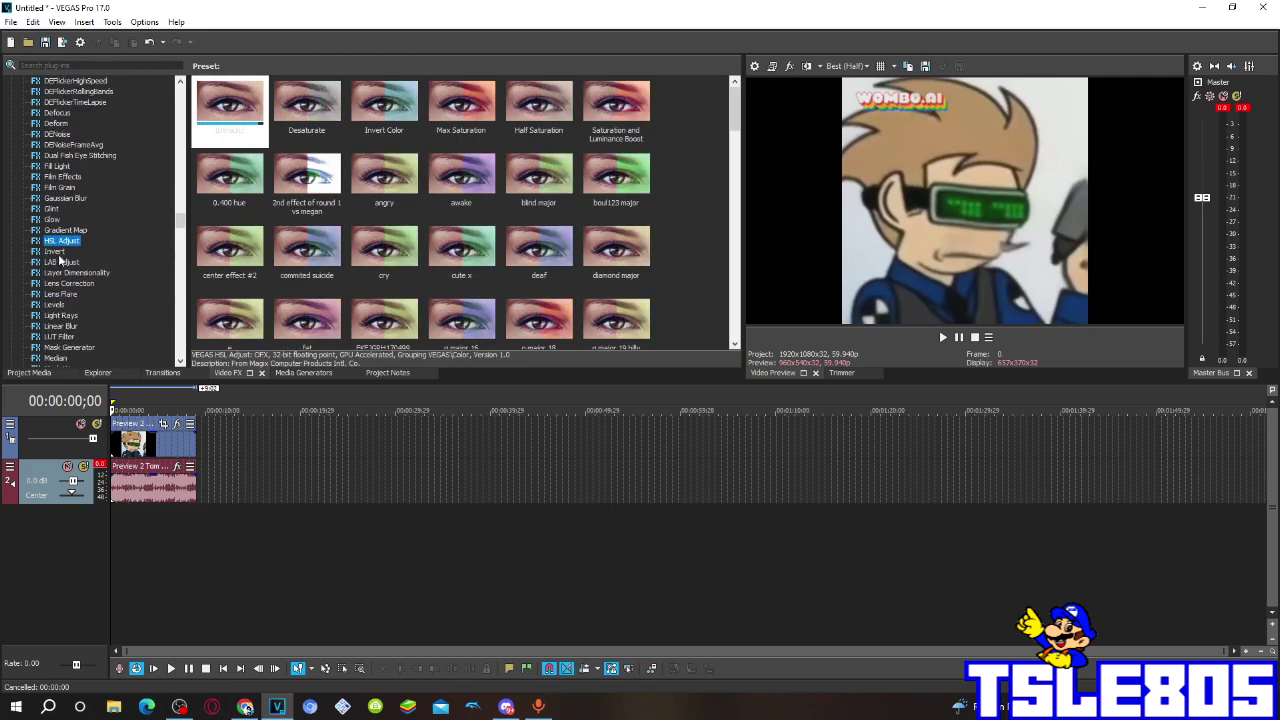
{"action": "left_click", "coordinate": [63, 230]}
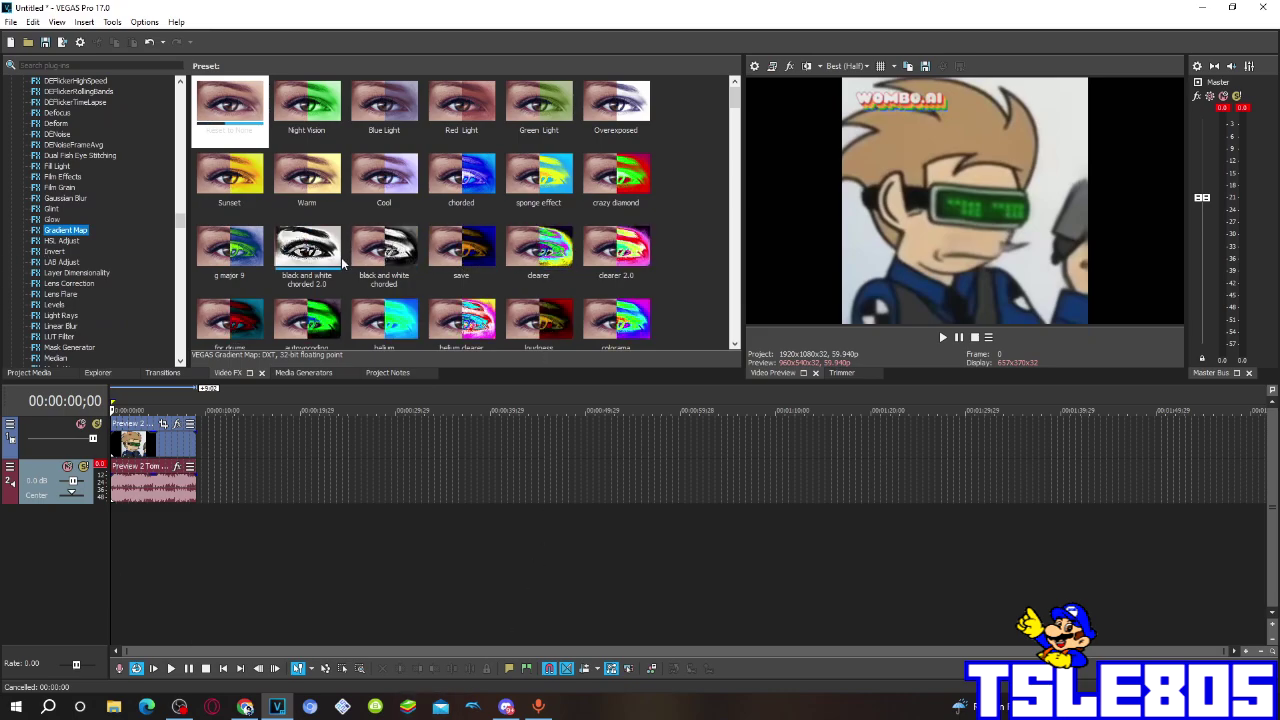
{"action": "mouse_move", "coordinate": [598, 262]}
{"action": "left_mouse_down"}
{"action": "mouse_move", "coordinate": [588, 302]}
{"action": "mouse_move", "coordinate": [165, 455]}
{"action": "left_mouse_up"}
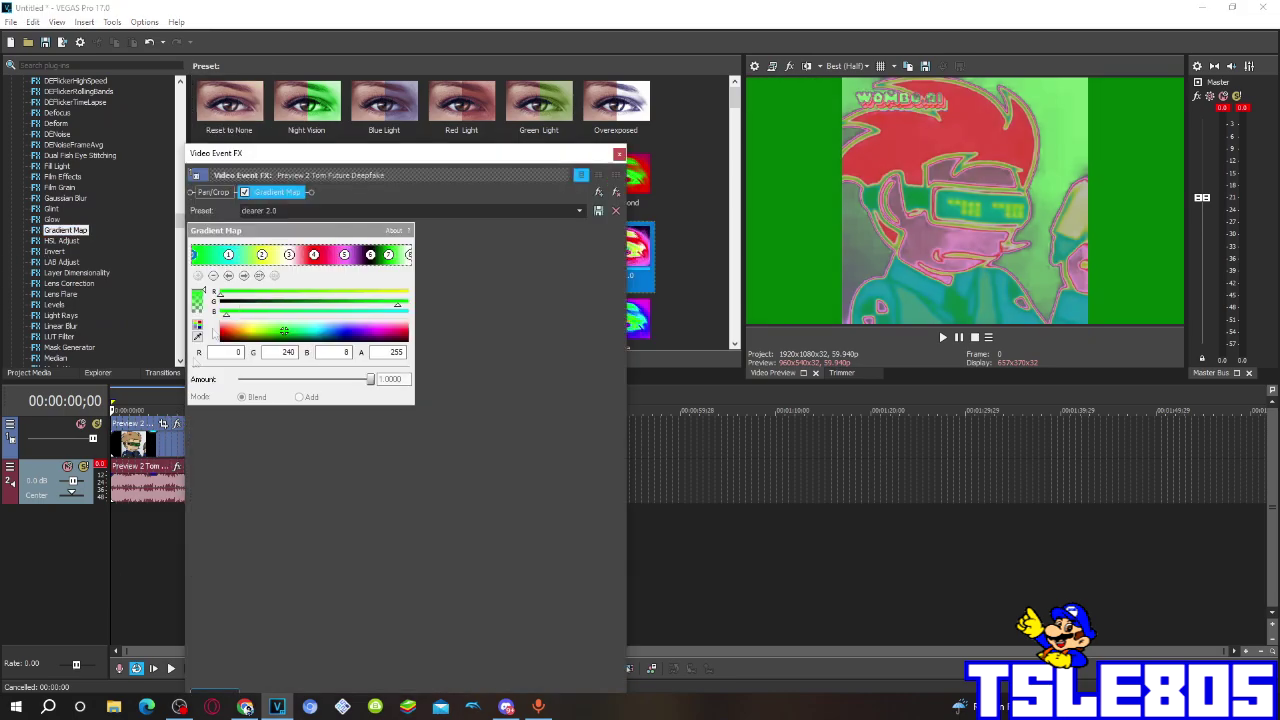
Move the FX window aside and inspect gradient stops 1–4: cyan, yellow-green, white, red
{"action": "mouse_move", "coordinate": [429, 157]}
{"action": "left_mouse_down"}
{"action": "mouse_move", "coordinate": [755, 295]}
{"action": "mouse_move", "coordinate": [737, 155]}
{"action": "left_mouse_up"}
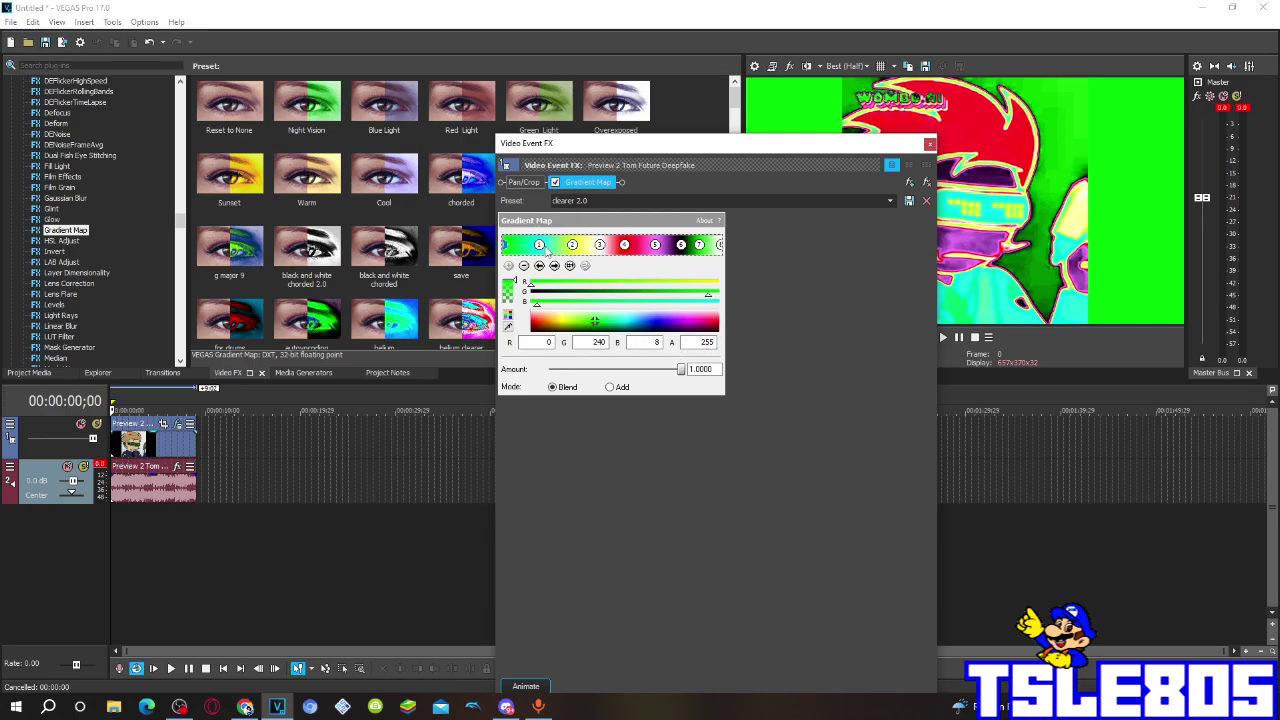
{"action": "left_click", "coordinate": [543, 248]}
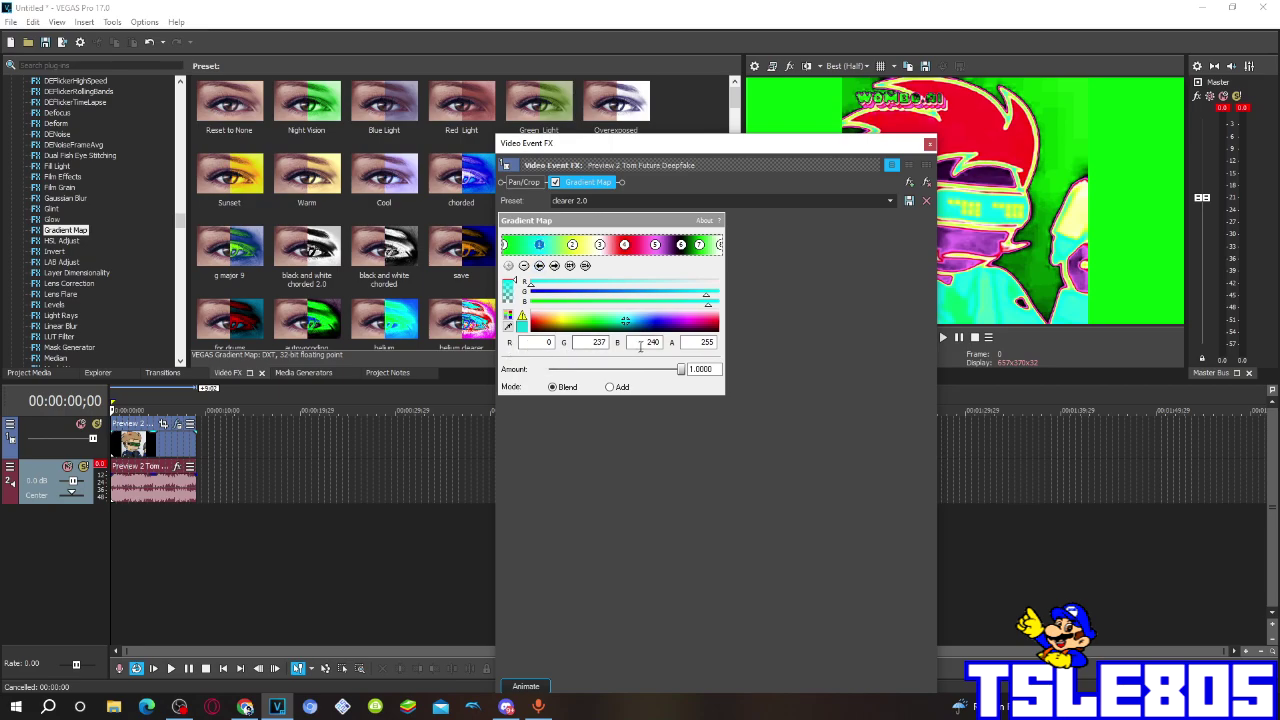
{"action": "left_click", "coordinate": [572, 247]}
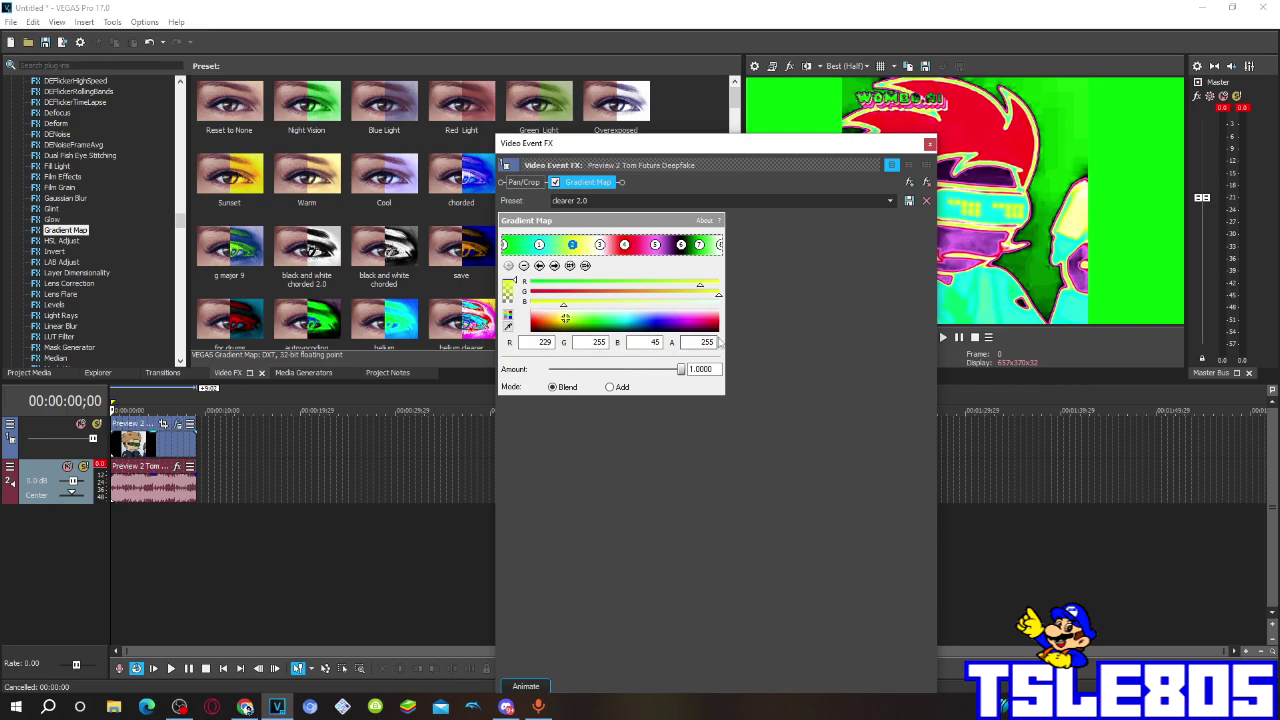
{"action": "left_click", "coordinate": [600, 246]}
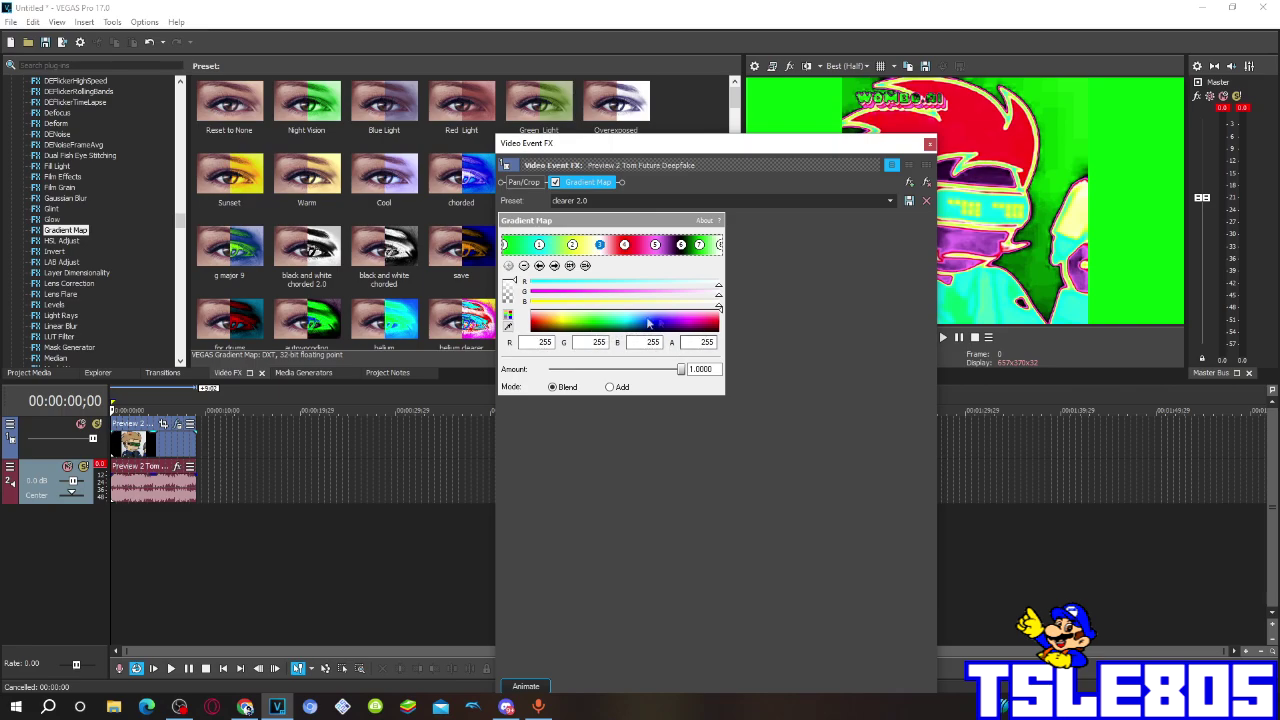
{"action": "left_click", "coordinate": [624, 246]}
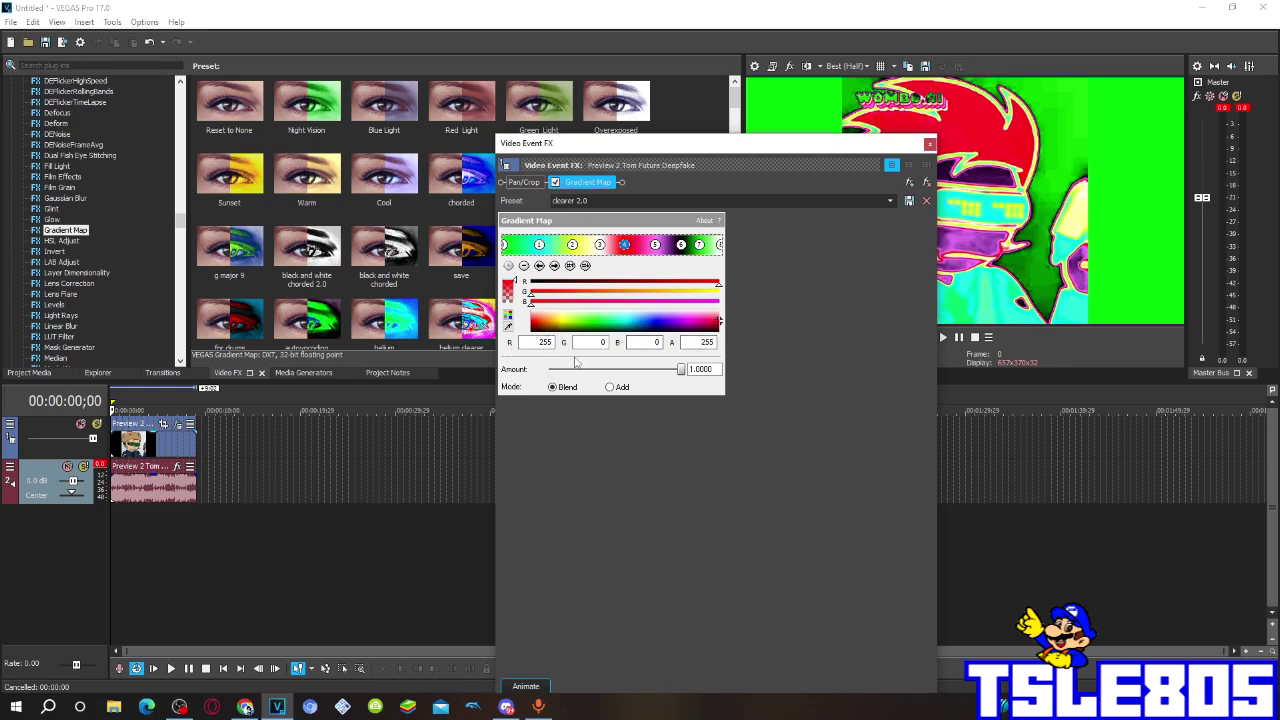
Inspect the remaining stops (pink, black, green, white), then close the Video Event FX window
{"action": "left_click", "coordinate": [655, 246]}
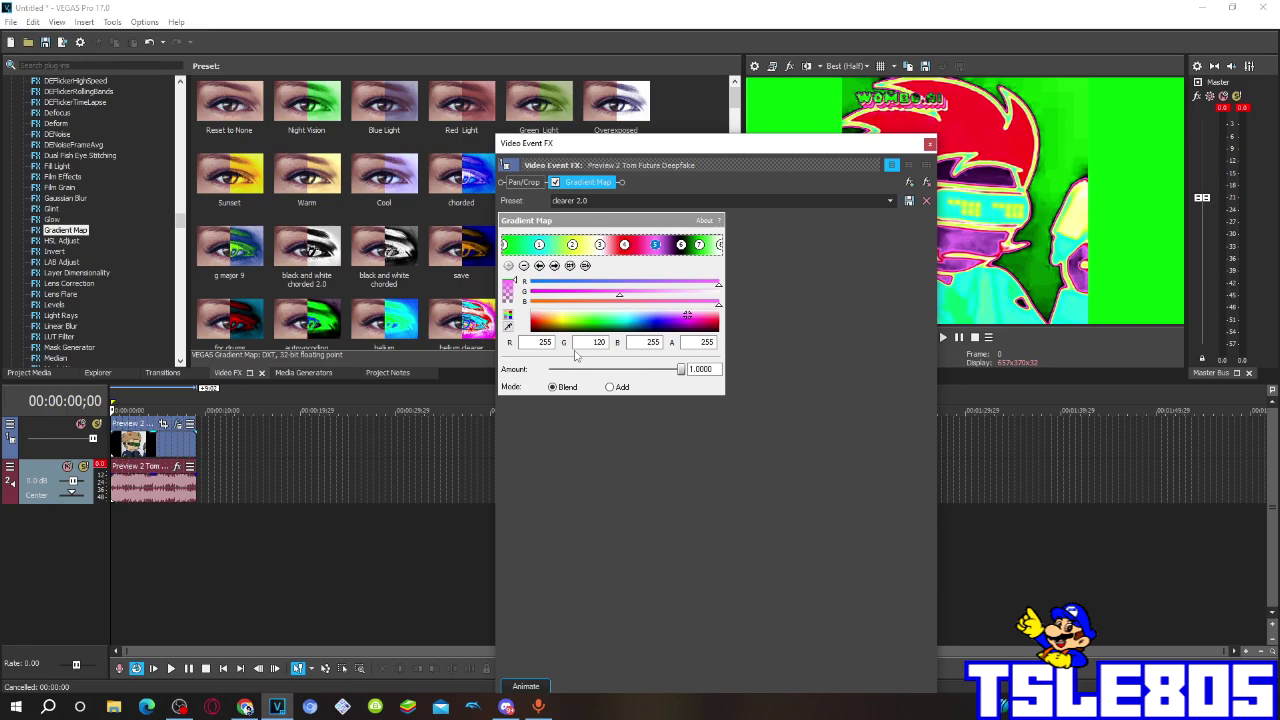
{"action": "left_click", "coordinate": [681, 246]}
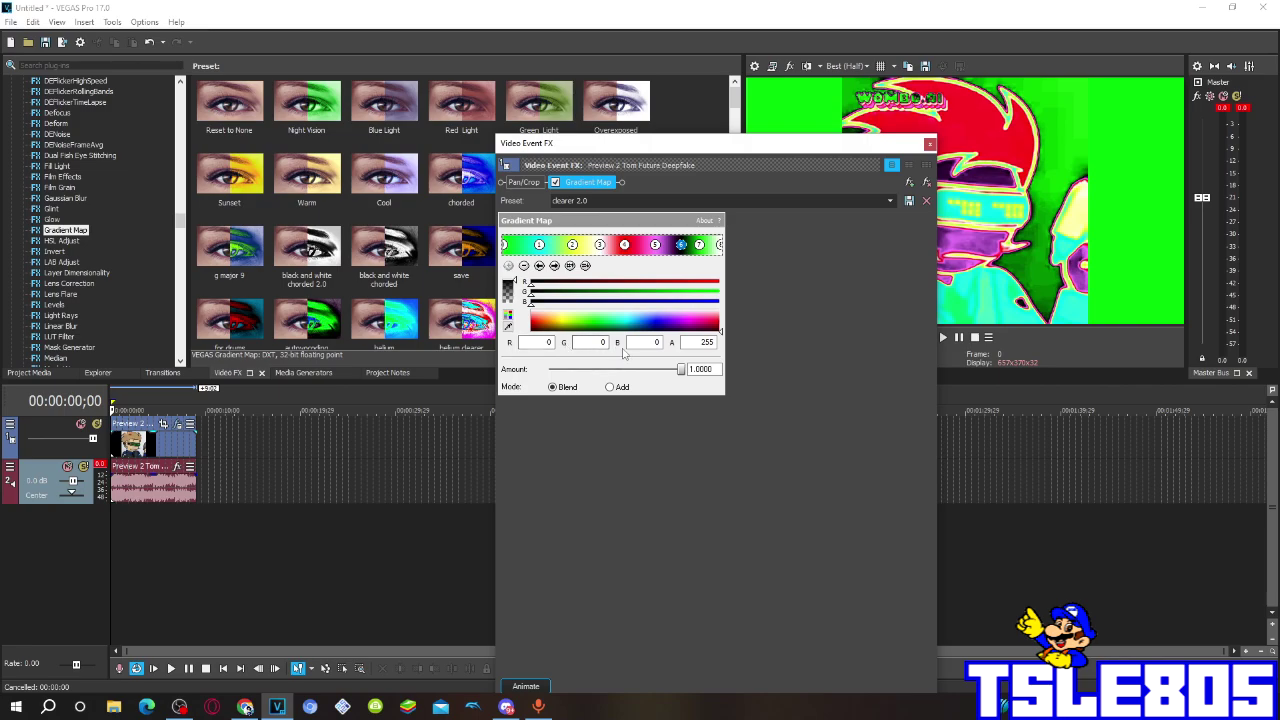
{"action": "left_click", "coordinate": [699, 246]}
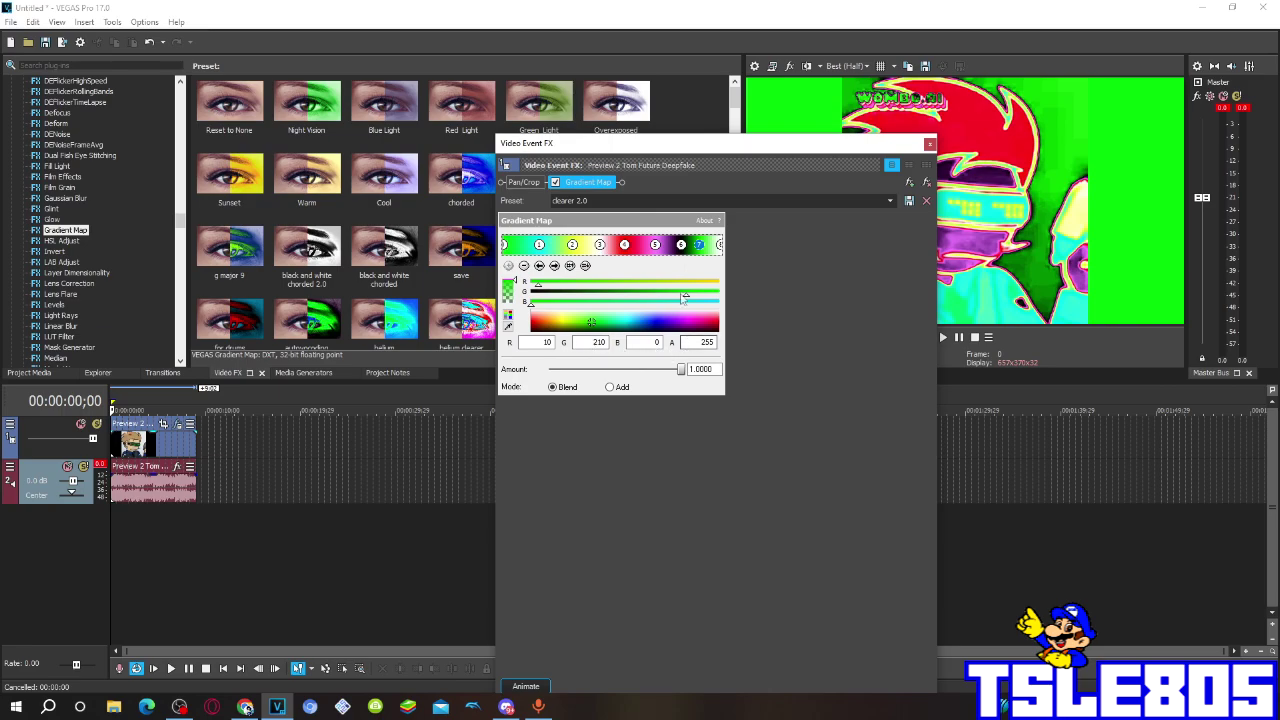
{"action": "left_click", "coordinate": [719, 247]}
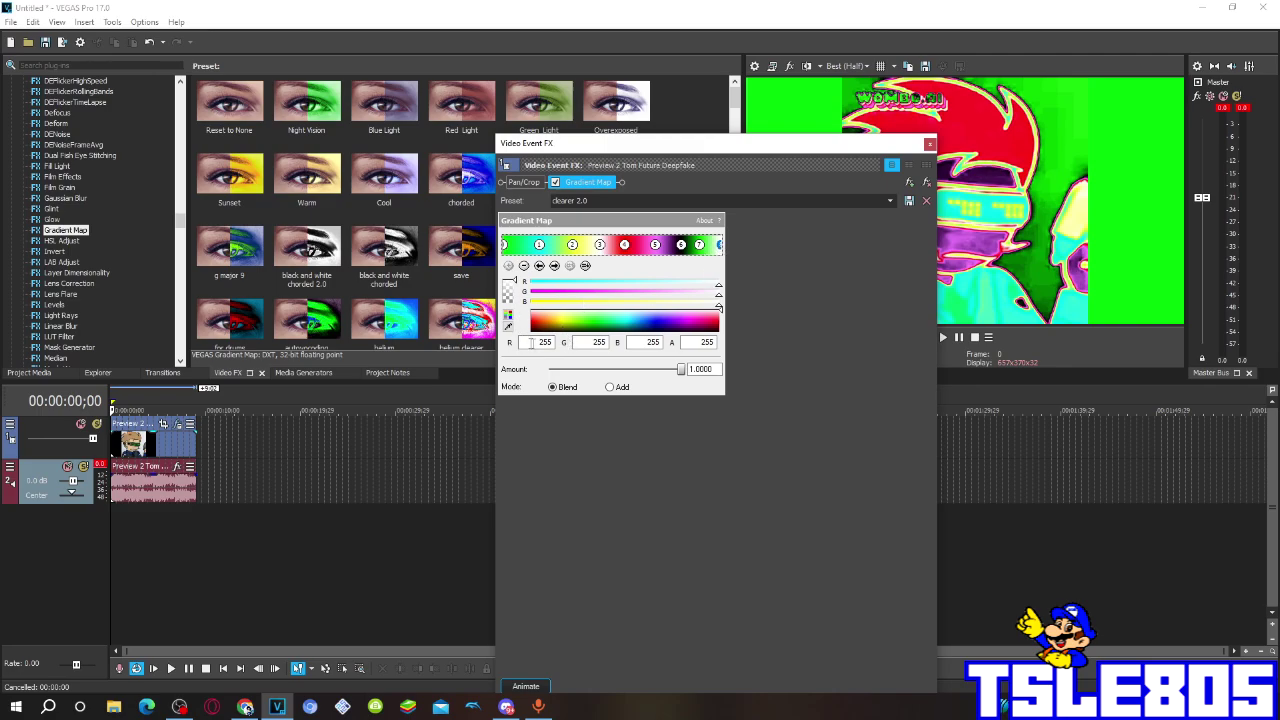
{"action": "left_click", "coordinate": [930, 143]}
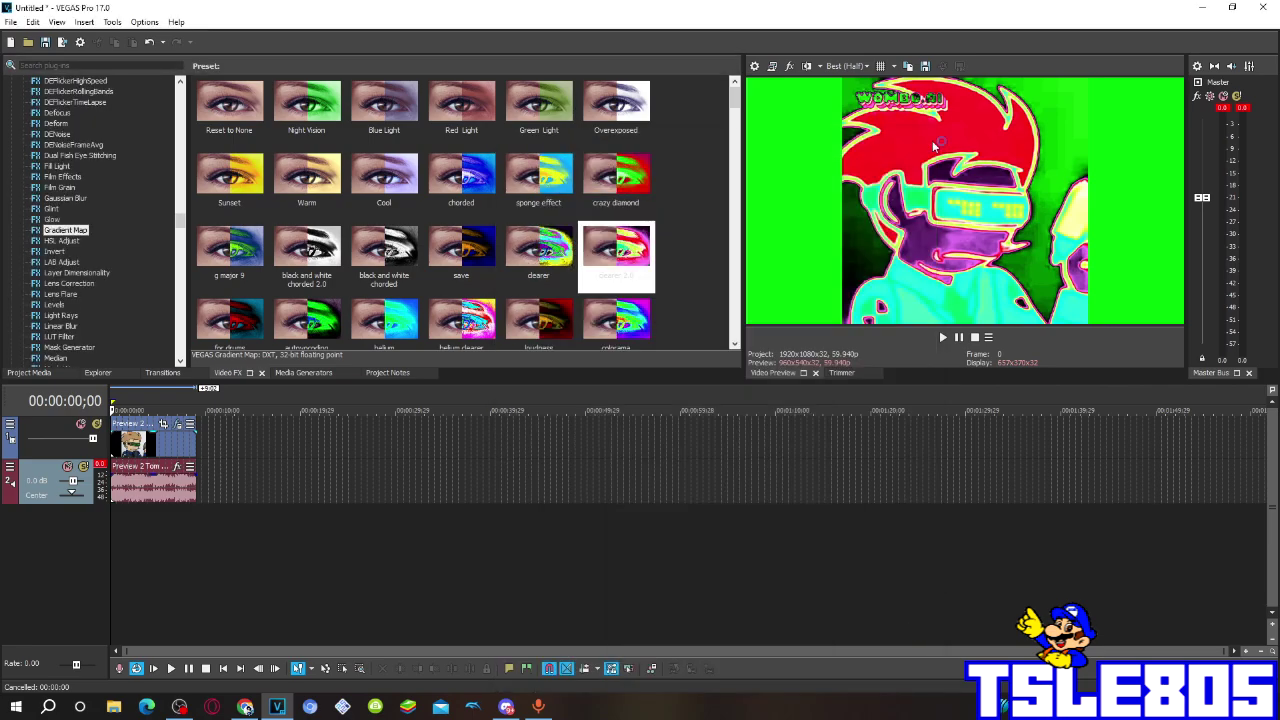
Add iL Vocodex to the audio event's FX chain via the Plug-In Chooser
{"action": "left_click", "coordinate": [145, 484]}
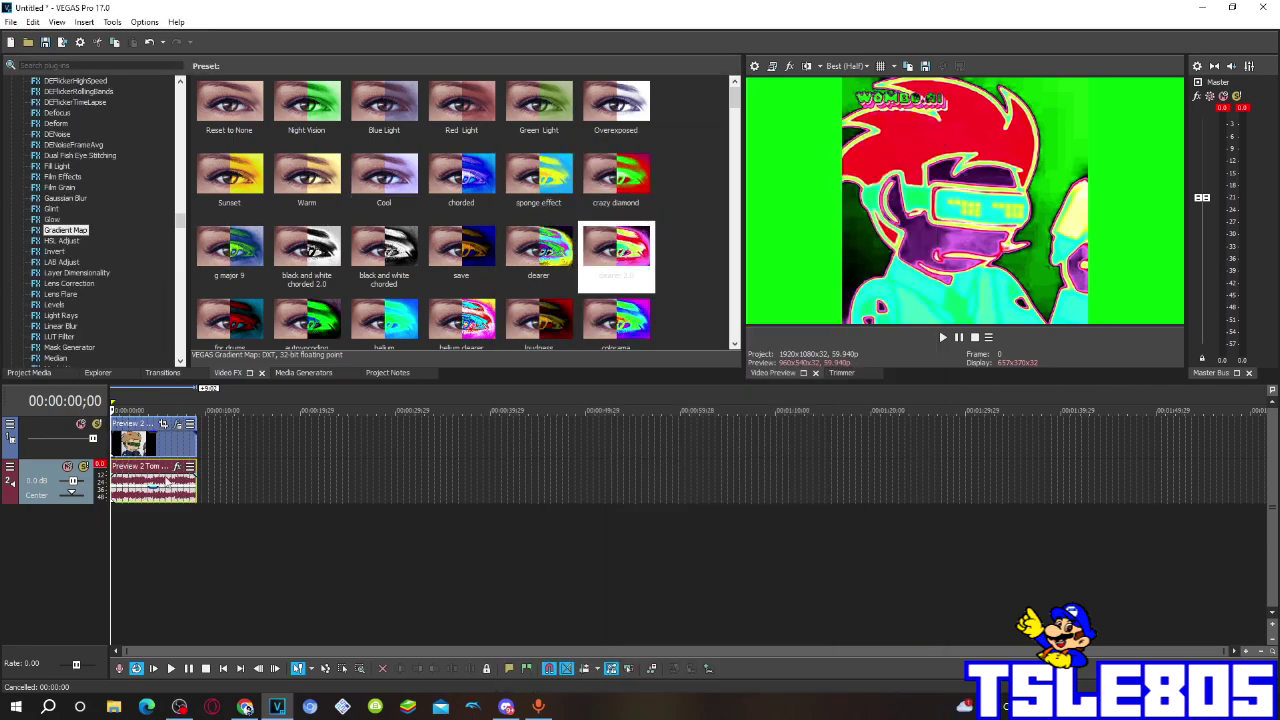
{"action": "left_click", "coordinate": [177, 469]}
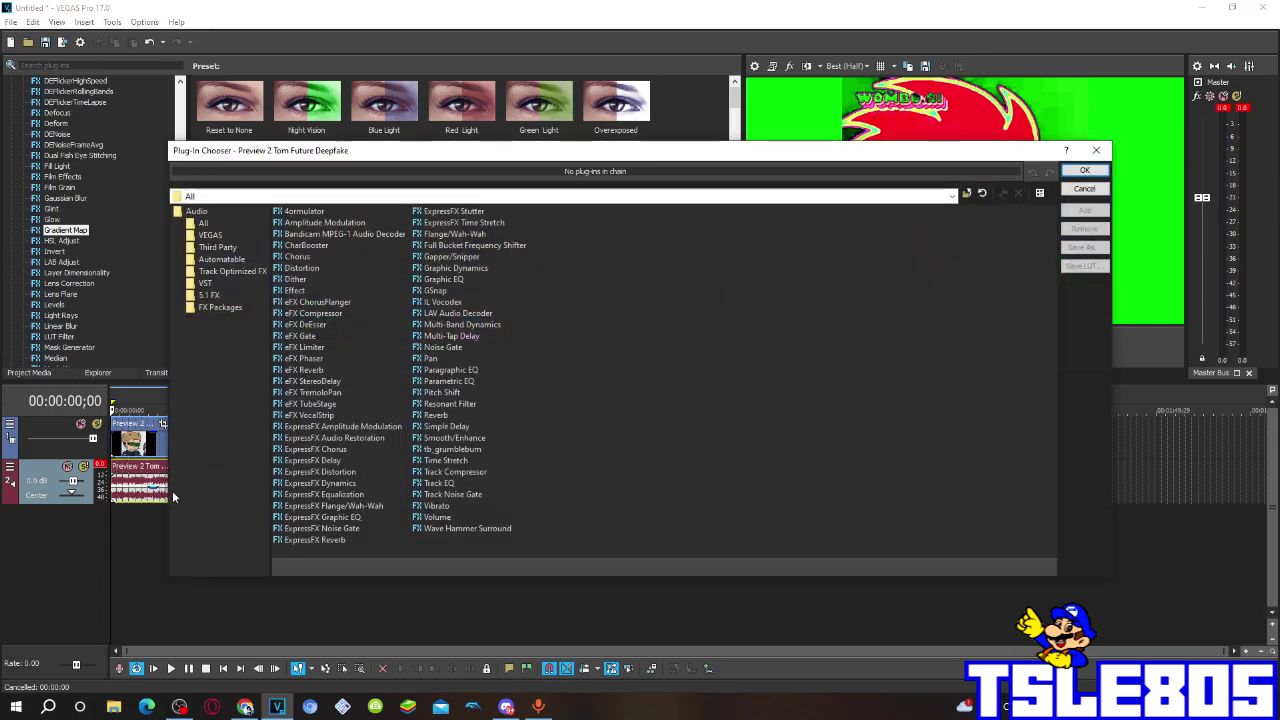
{"action": "left_click", "coordinate": [443, 302]}
{"action": "double_click", "coordinate": [443, 302]}
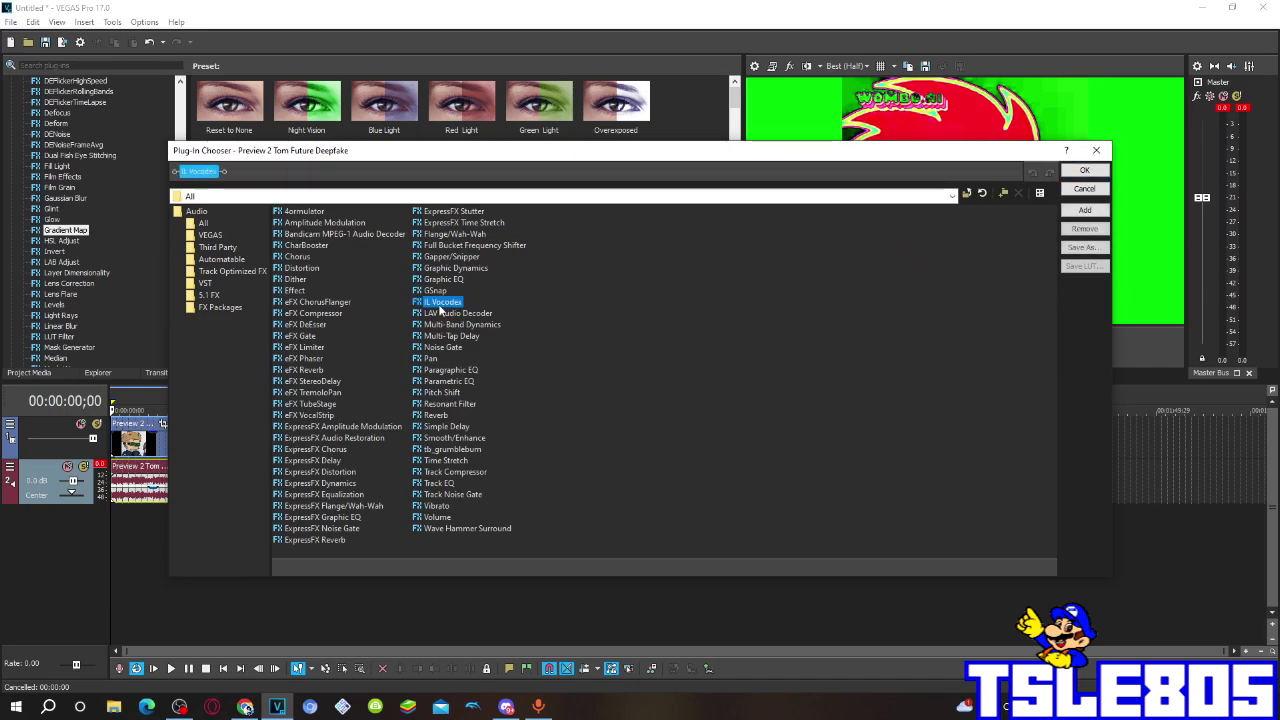
{"action": "left_click", "coordinate": [1070, 172]}
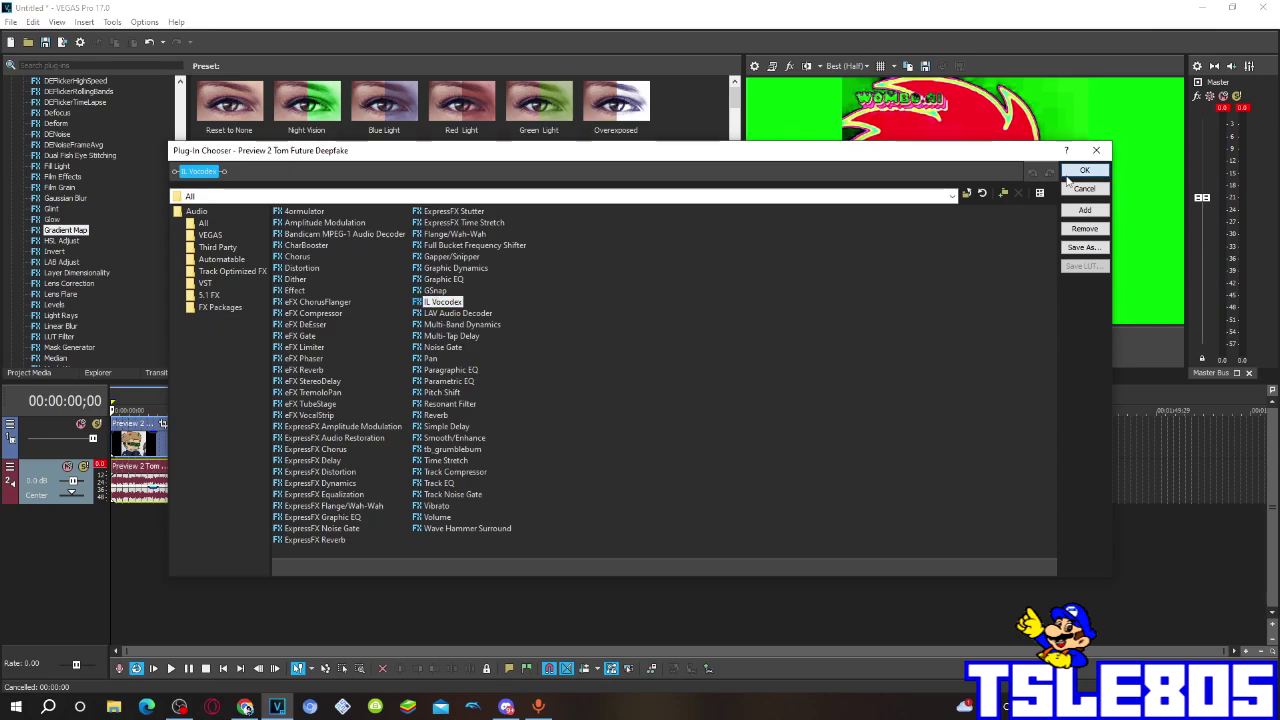
Load the clearer 2.fxp preset file into iL Vocodex
{"action": "left_click", "coordinate": [634, 152]}
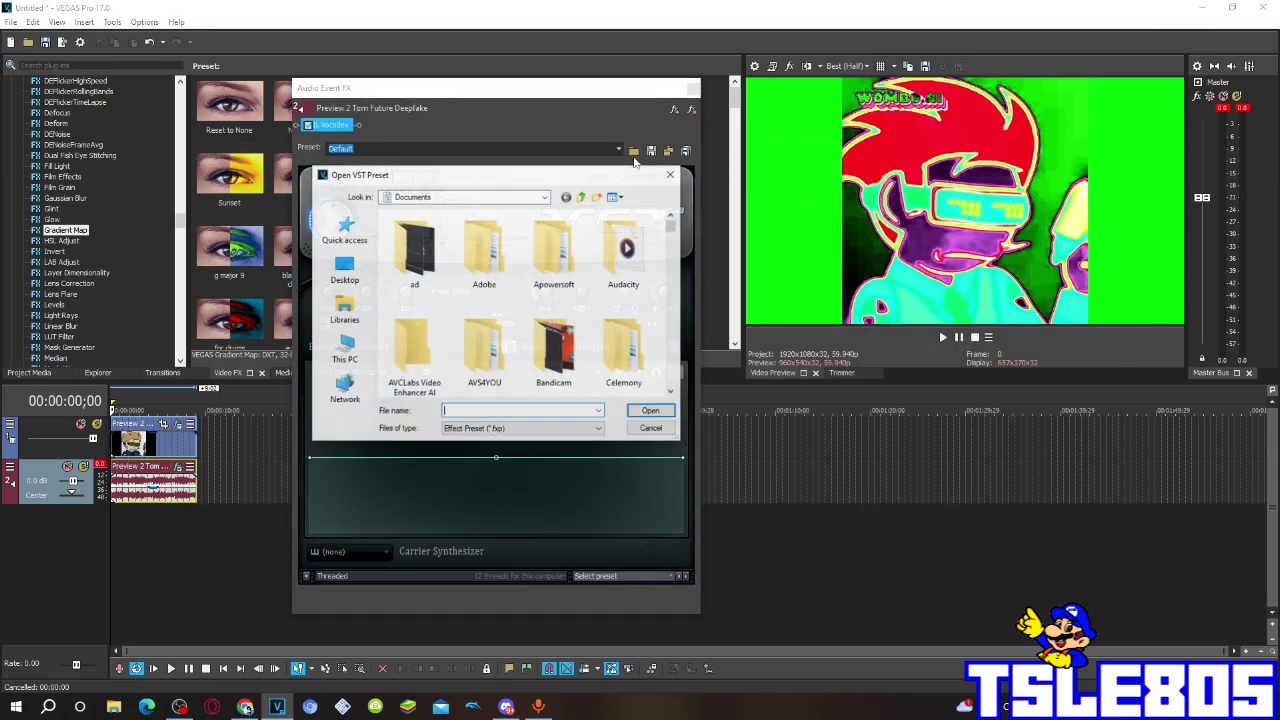
{"action": "scroll", "coordinate": [629, 258], "scroll_direction": "down", "scroll_amount": 2}
{"action": "scroll", "coordinate": [629, 258], "scroll_direction": "down", "scroll_amount": 2}
{"action": "scroll", "coordinate": [629, 258], "scroll_direction": "down", "scroll_amount": 2}
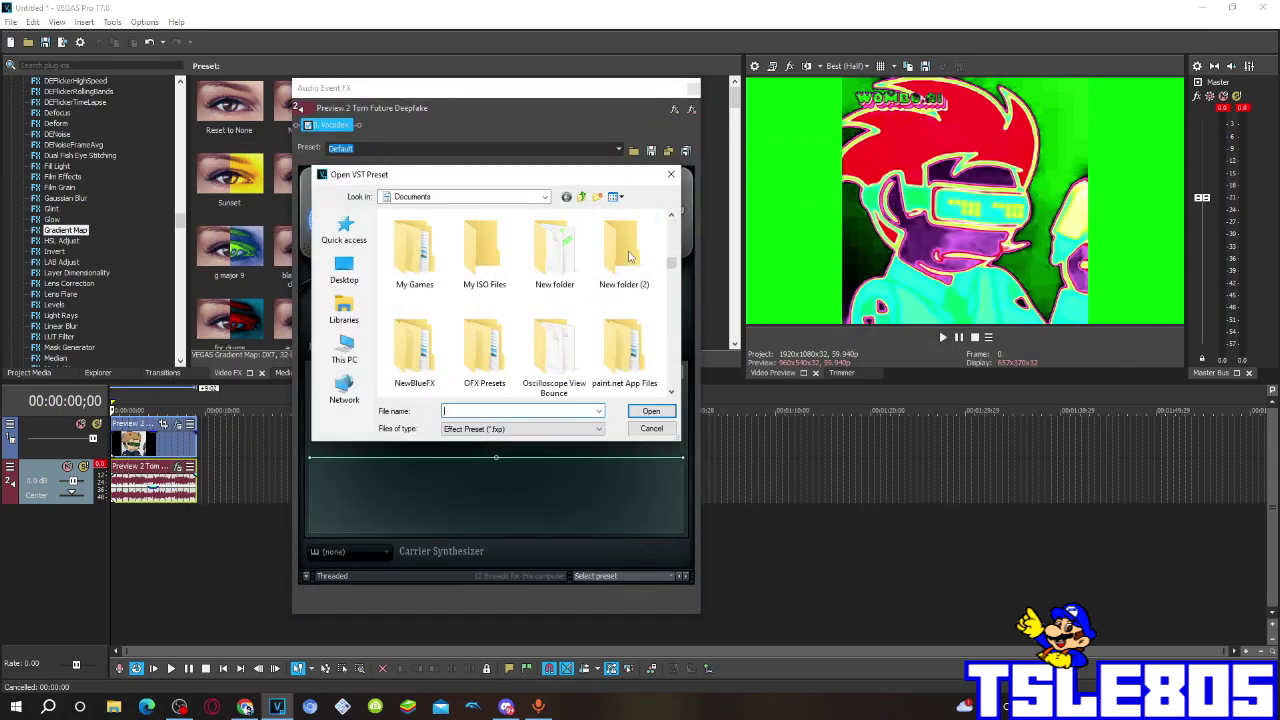
{"action": "left_click", "coordinate": [500, 411]}
{"action": "type", "text": "cl"}
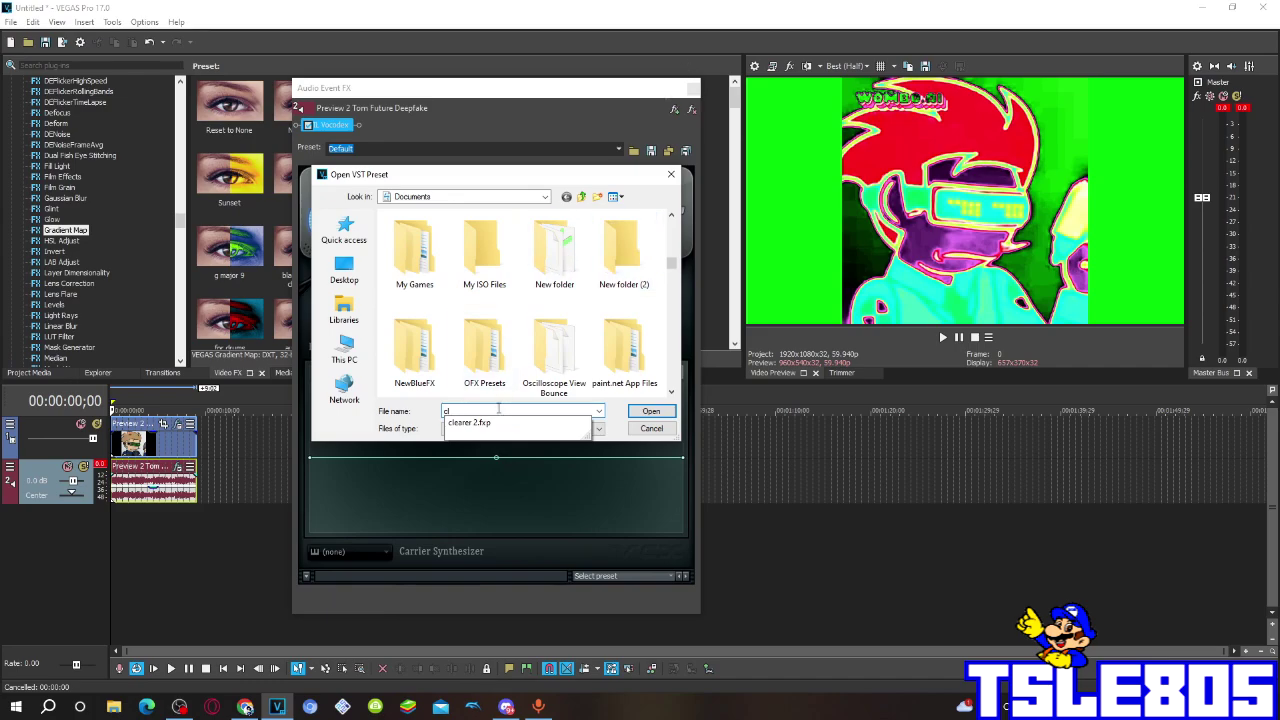
{"action": "left_click", "coordinate": [500, 423]}
{"action": "left_click", "coordinate": [645, 412]}
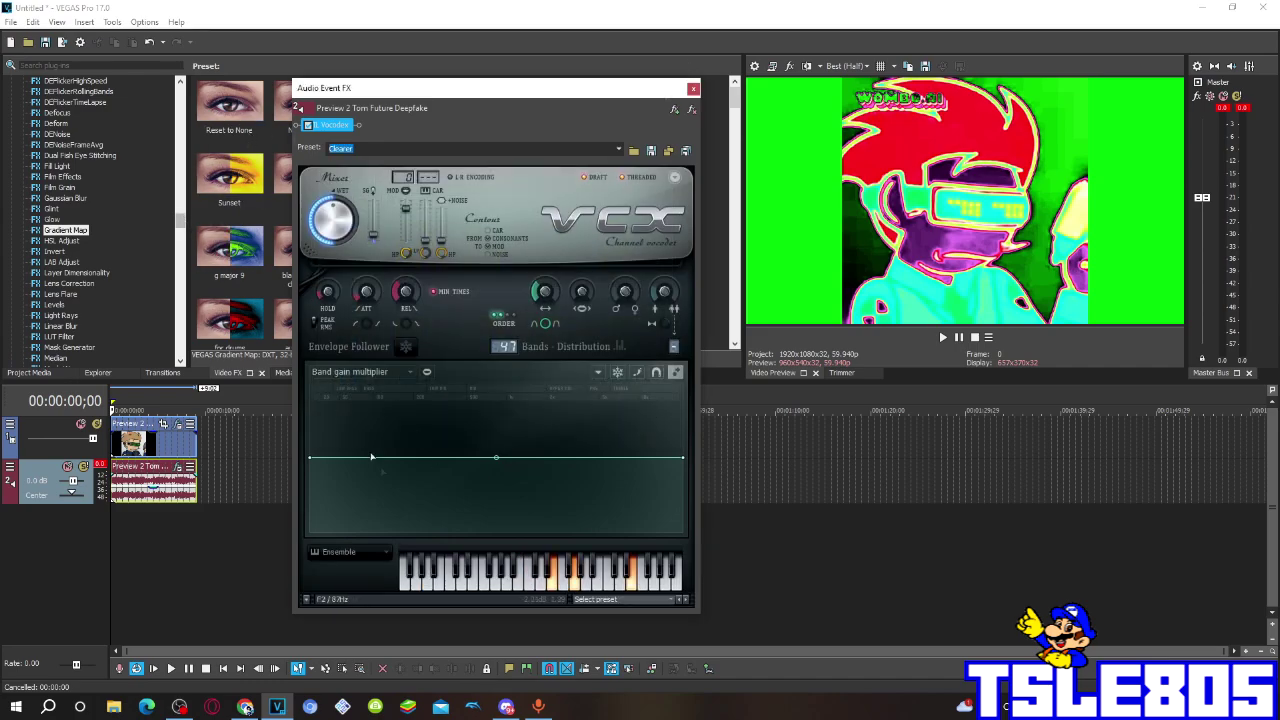
Pick the built-in Clearer preset, reload clearer 2.fxp, and close the effect window
{"action": "right_click", "coordinate": [574, 386]}
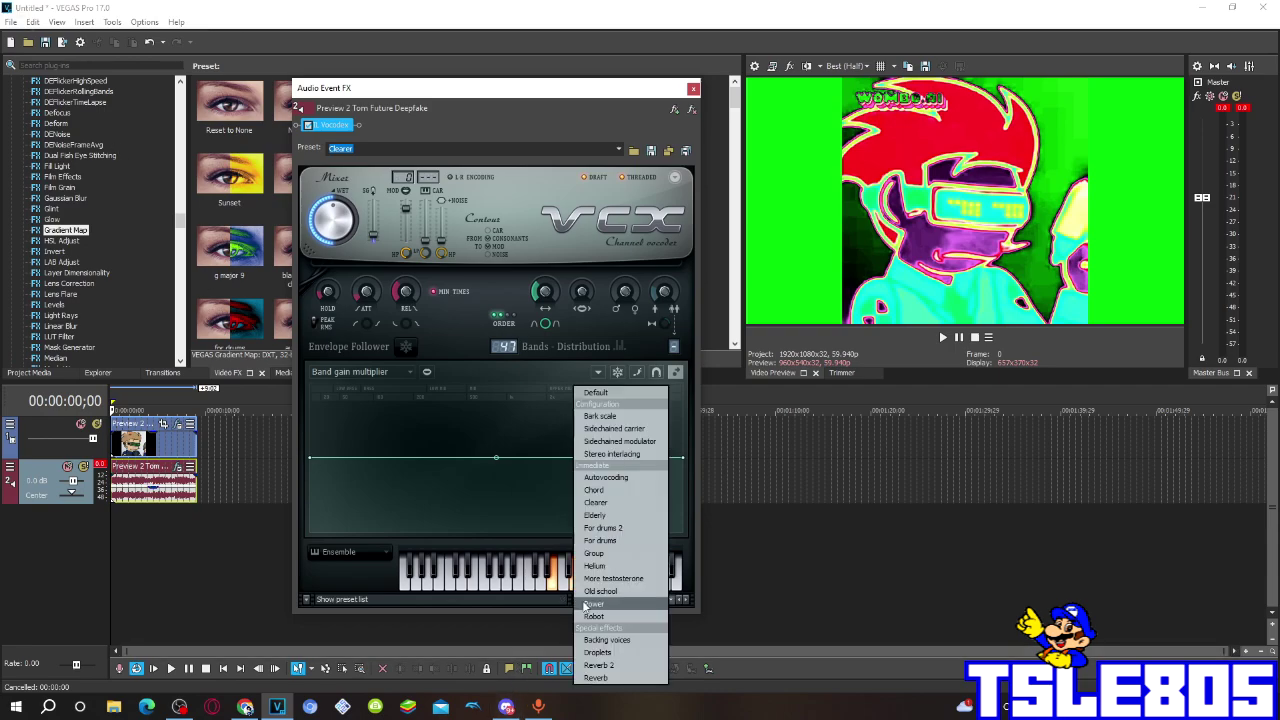
{"action": "left_click", "coordinate": [585, 502]}
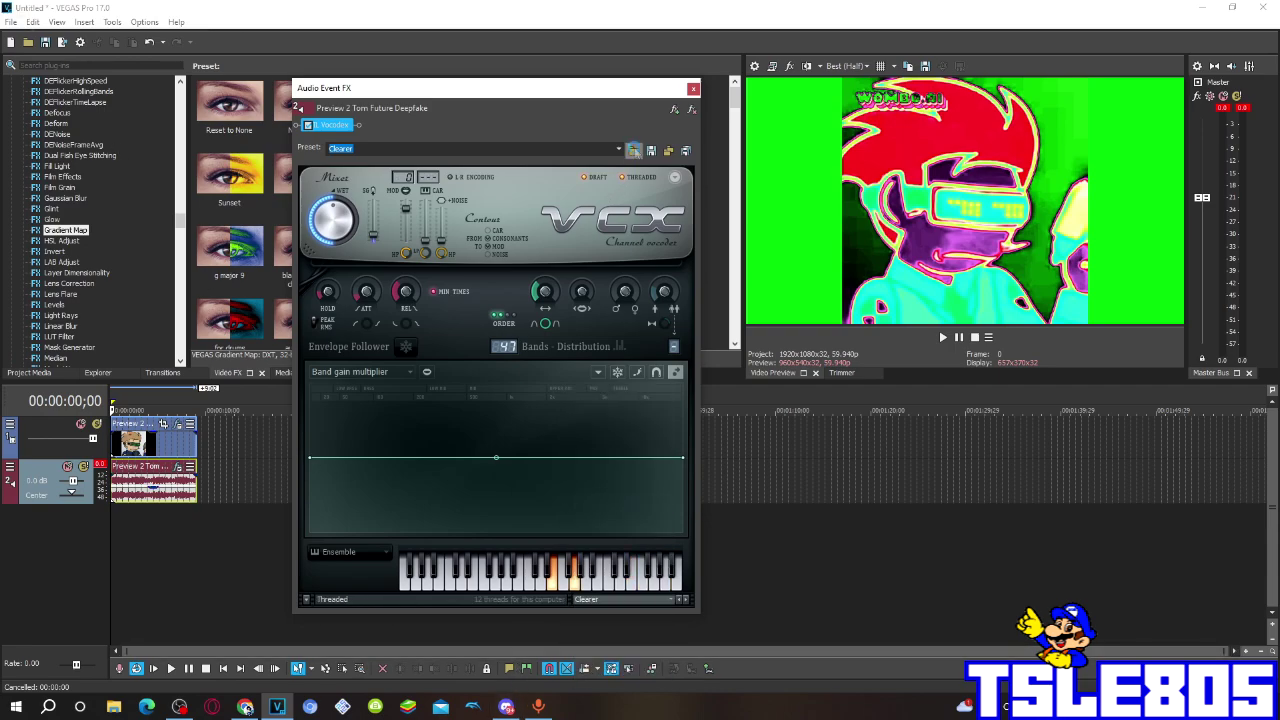
{"action": "left_click", "coordinate": [634, 151]}
{"action": "left_click", "coordinate": [598, 411]}
{"action": "type", "text": "cl"}
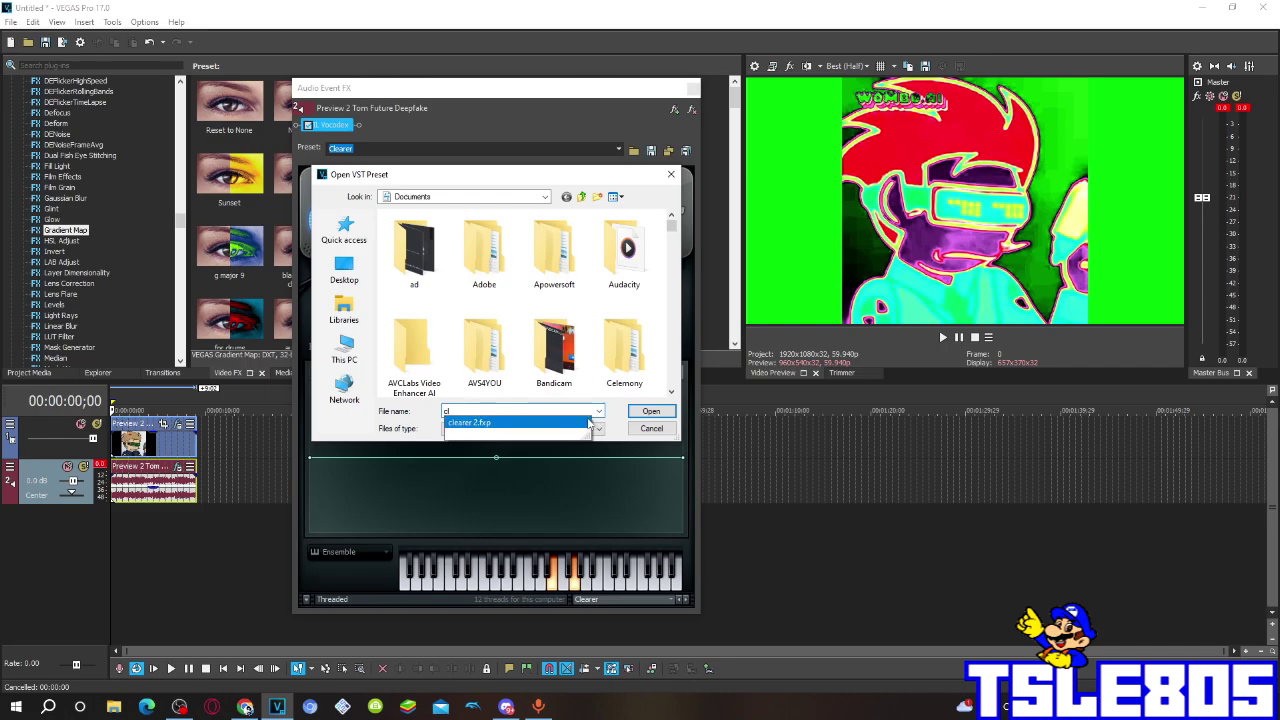
{"action": "left_click", "coordinate": [590, 425]}
{"action": "left_click", "coordinate": [650, 412]}
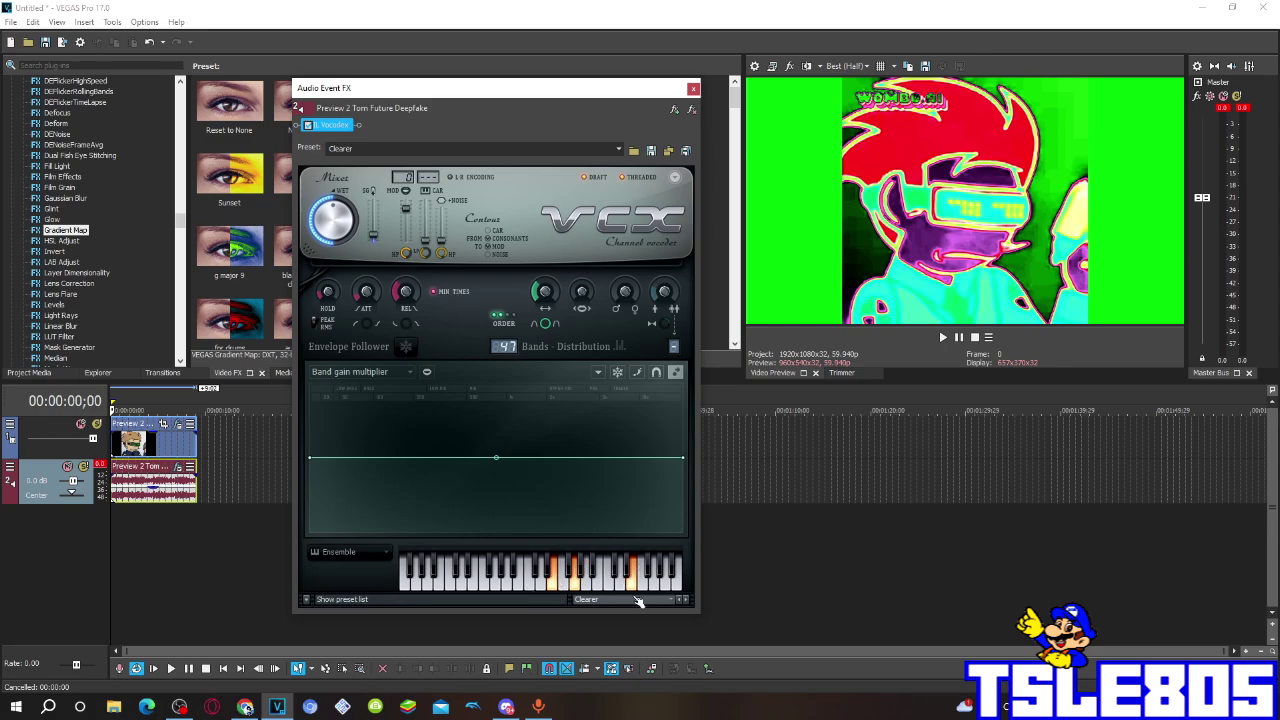
{"action": "left_click", "coordinate": [693, 89]}
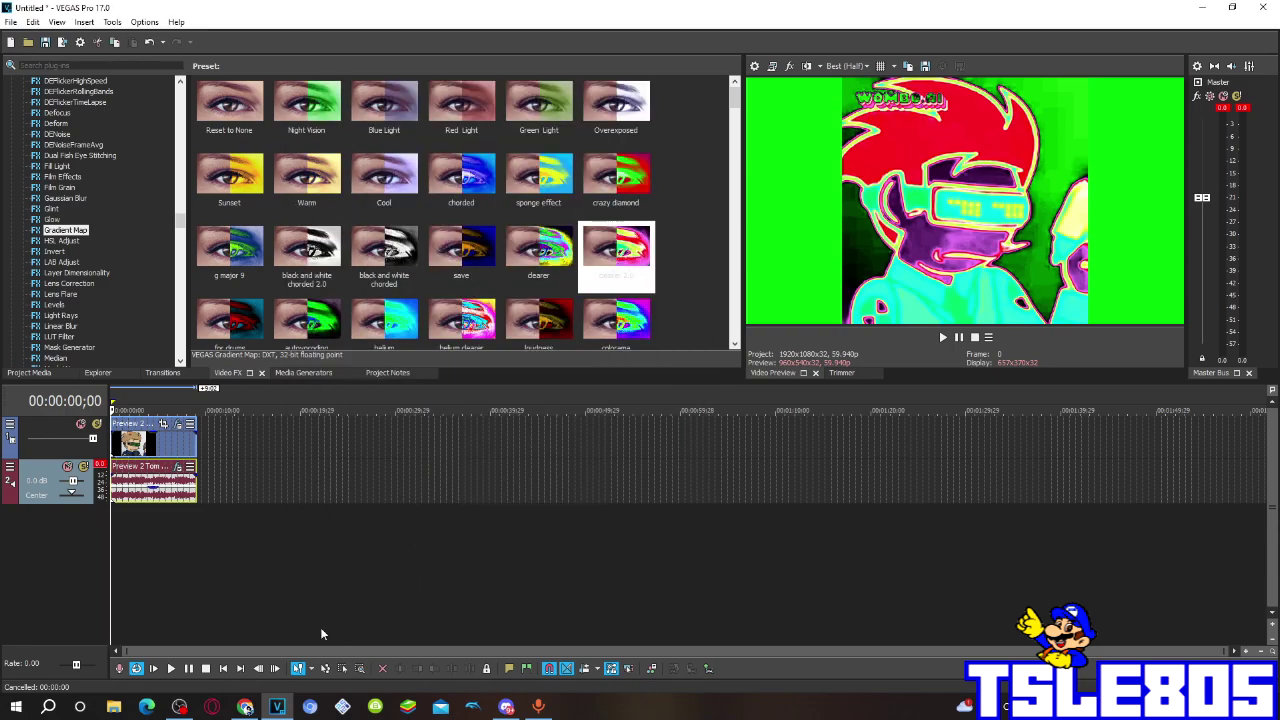
Preview the effected clip to its end, then raise OBS Audio Input Capture to 0.0 dB
{"action": "left_click", "coordinate": [179, 706]}
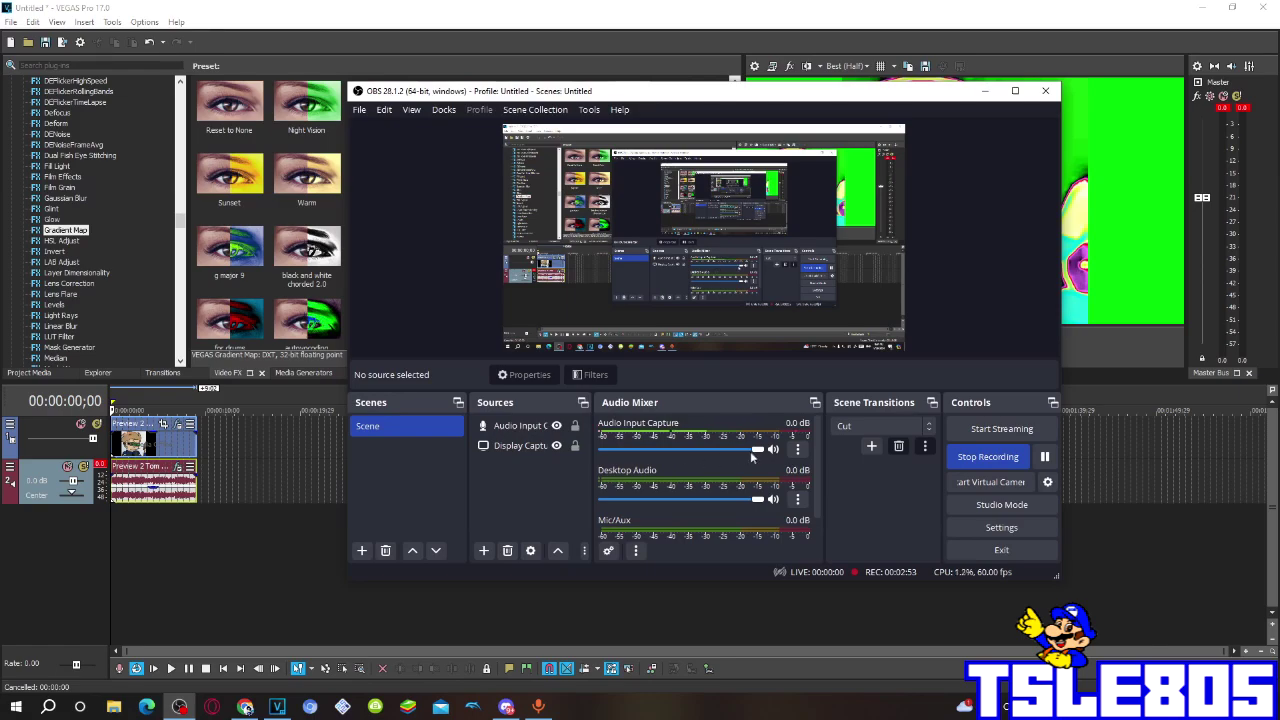
{"action": "left_click", "coordinate": [985, 90]}
{"action": "key", "text": "space"}
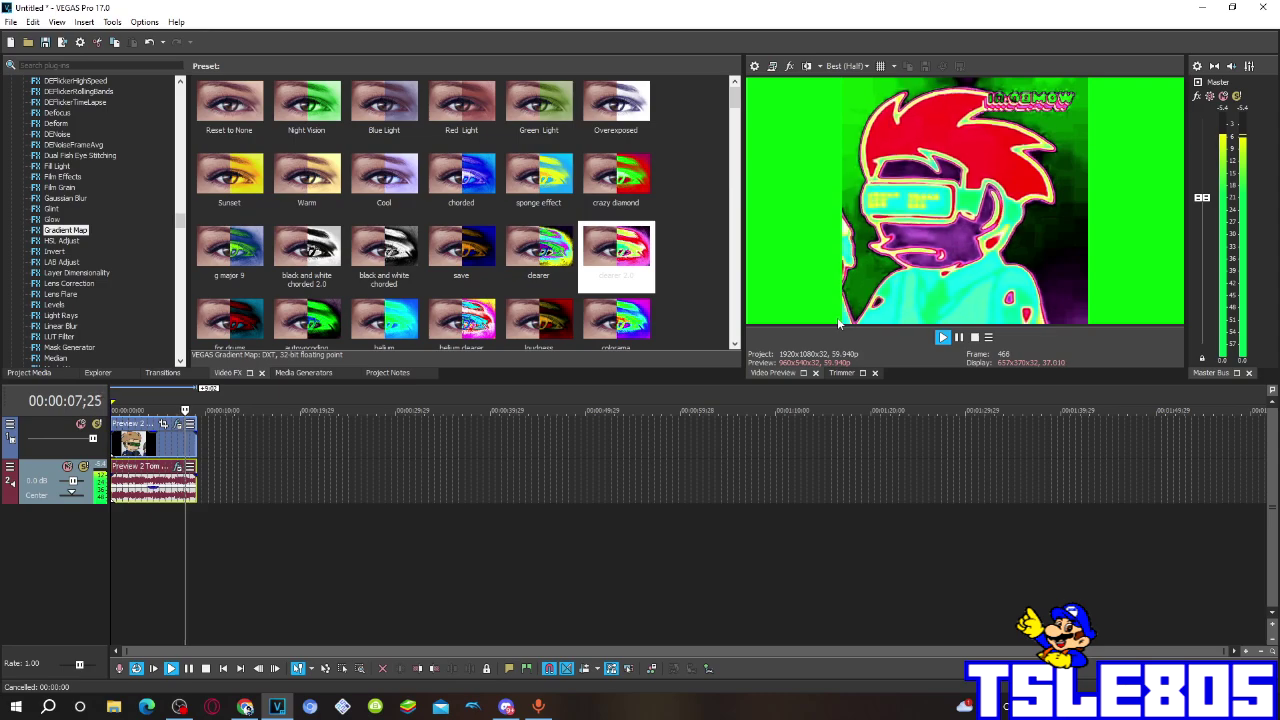
{"action": "left_click", "coordinate": [957, 338]}
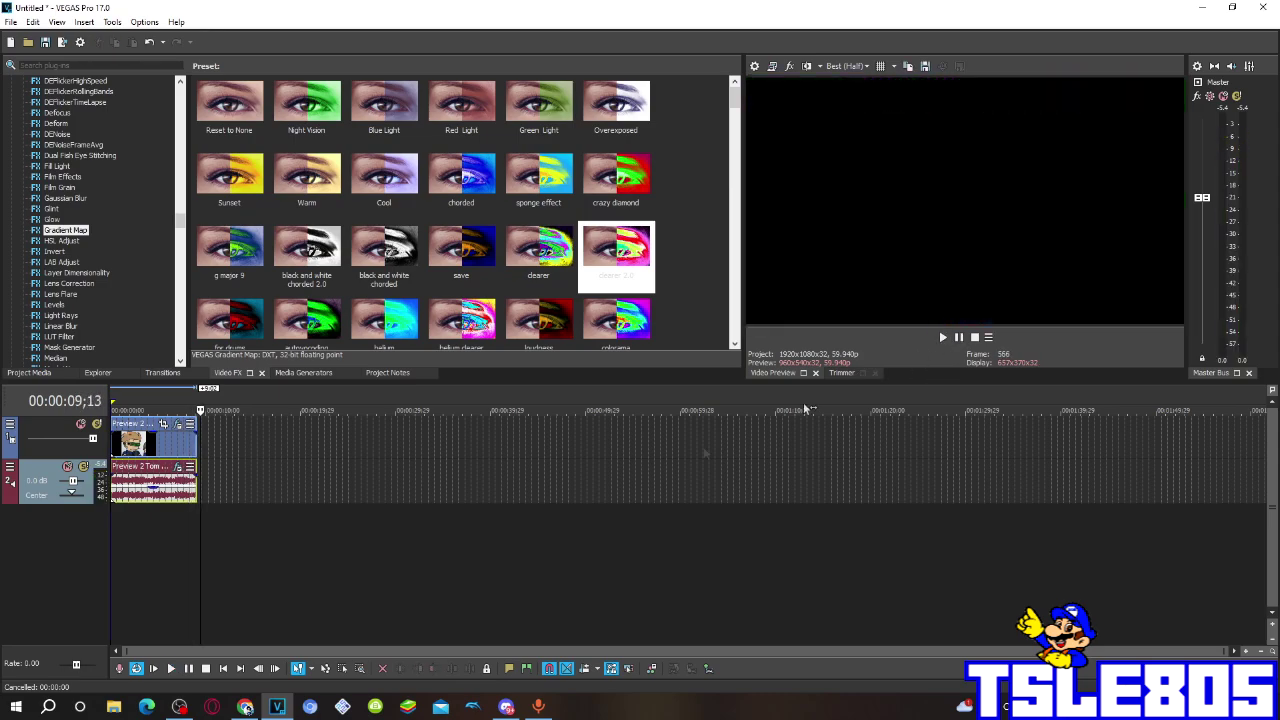
{"action": "left_click", "coordinate": [179, 706]}
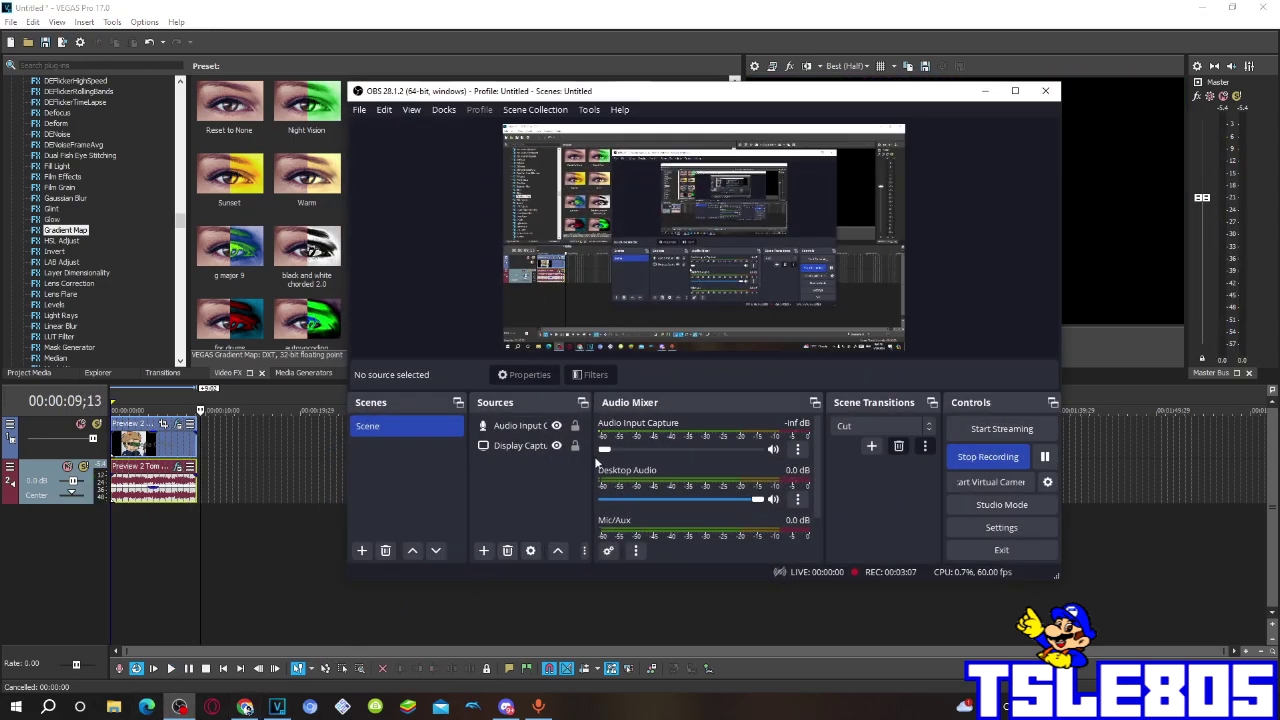
{"action": "left_click_drag", "start_coordinate": [607, 450], "coordinate": [822, 447]}
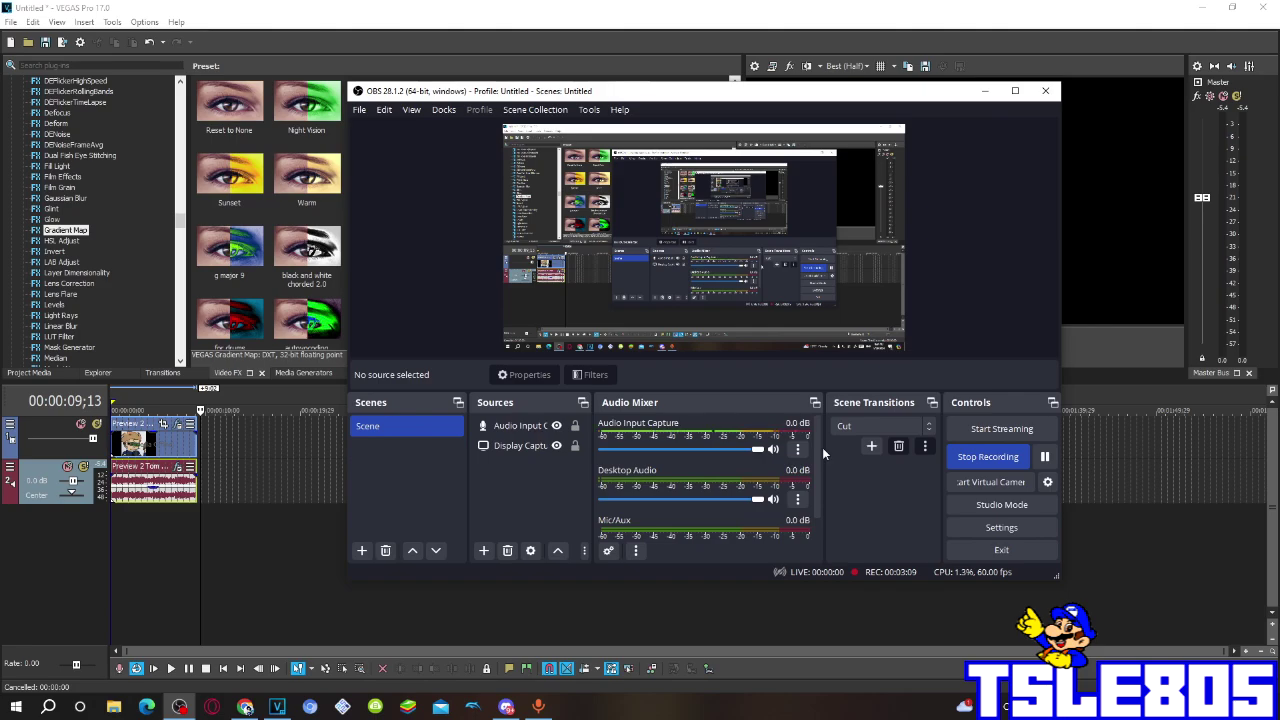